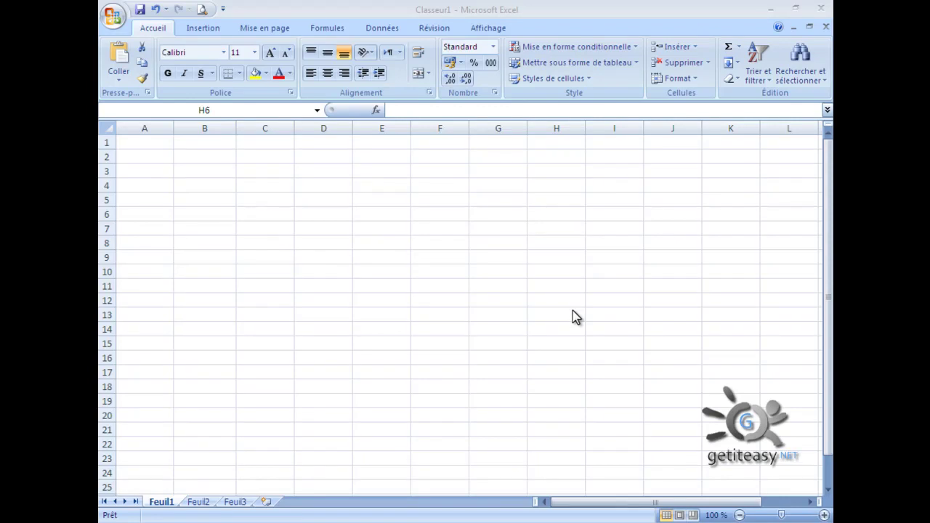
- Enter 15, 30, 50, 10 and 5 down cells F4 to F8
{"action": "left_click", "coordinate": [520, 15]}
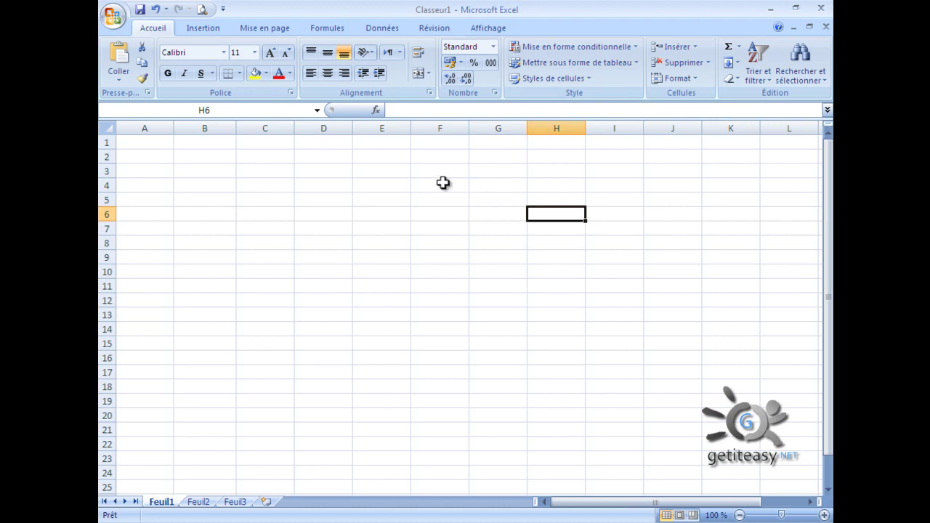
{"action": "left_click_drag", "start_coordinate": [441, 182], "coordinate": [440, 212]}
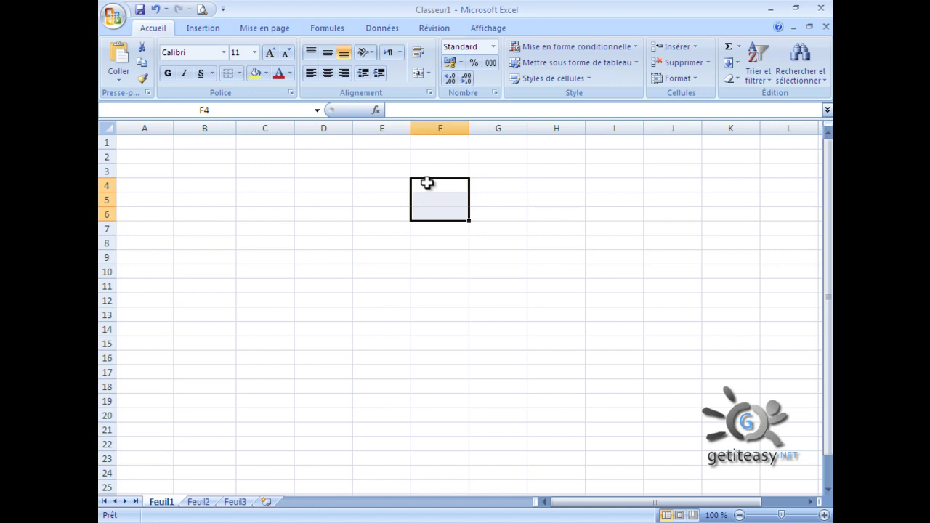
{"action": "left_click", "coordinate": [477, 185]}
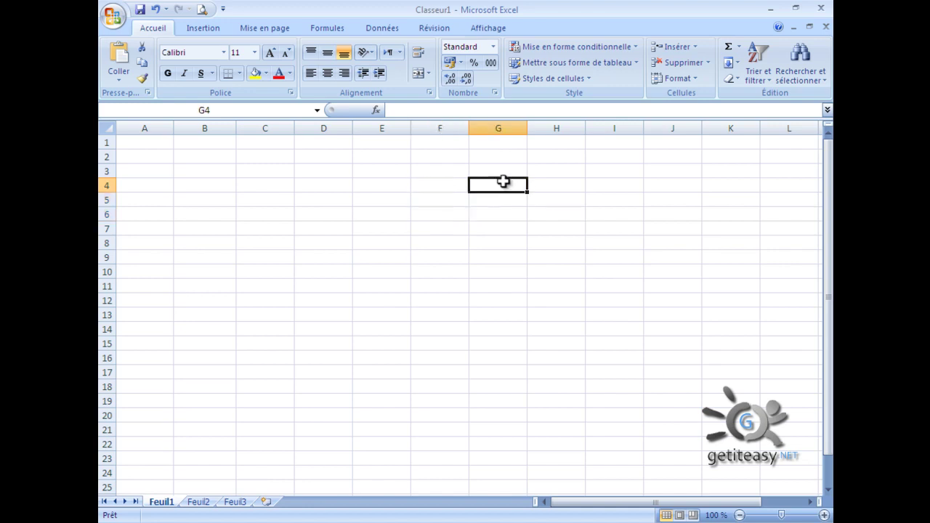
{"action": "left_click", "coordinate": [444, 186]}
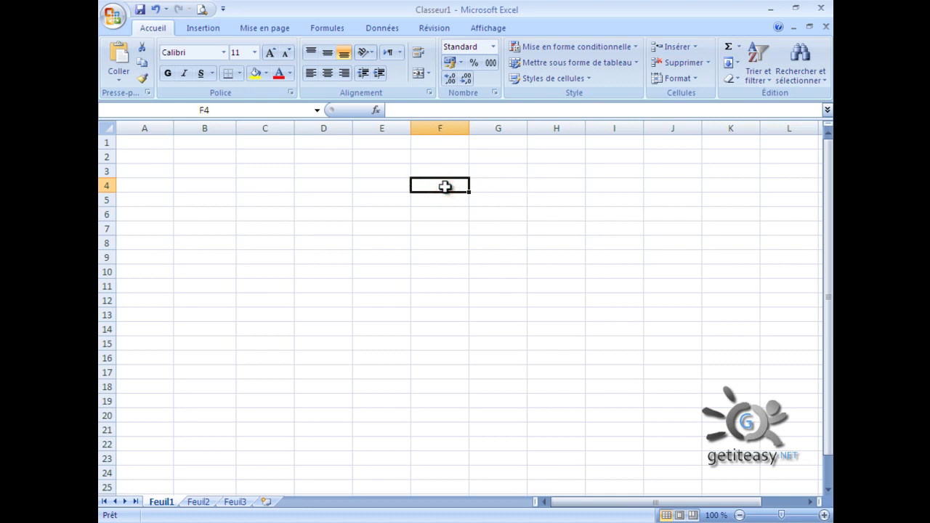
{"action": "type", "text": "15"}
{"action": "key", "text": "Return"}
{"action": "type", "text": "3"}
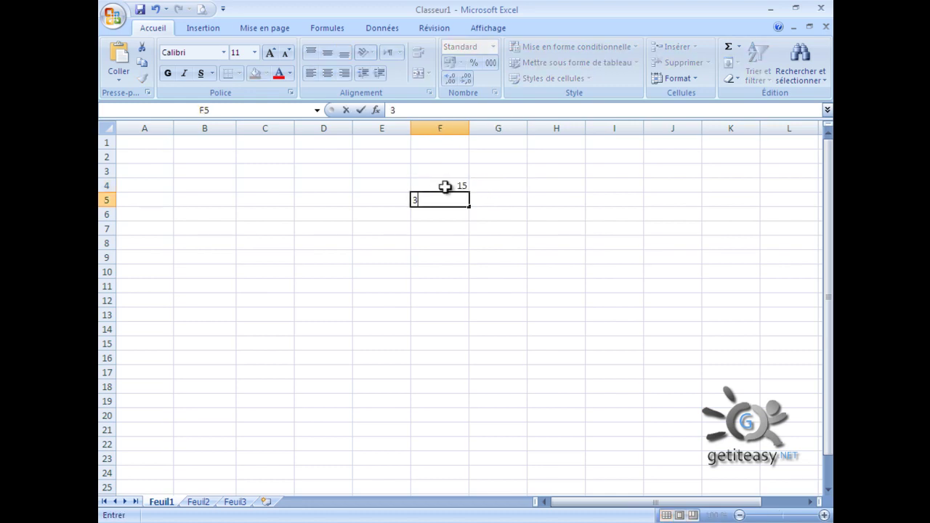
{"action": "key", "text": "Return"}
{"action": "type", "text": "6"}
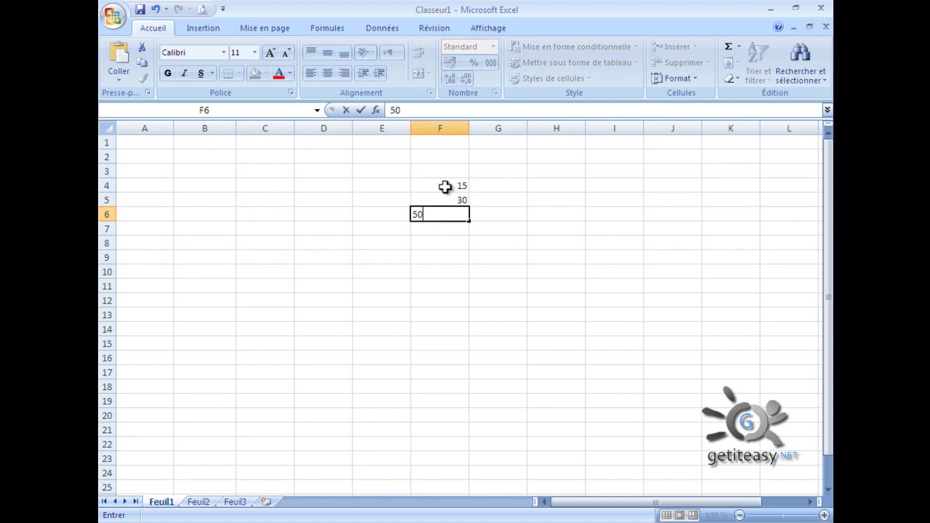
{"action": "type", "text": "0"}
{"action": "key", "text": "Return"}
{"action": "type", "text": "120"}
{"action": "key", "text": "Return"}
{"action": "type", "text": "5"}
{"action": "key", "text": "Return"}
- Correct F6 from 50 to 40 and select the range F4:F8
{"action": "left_click", "coordinate": [445, 187]}
{"action": "left_click_drag", "start_coordinate": [445, 187], "coordinate": [447, 242]}
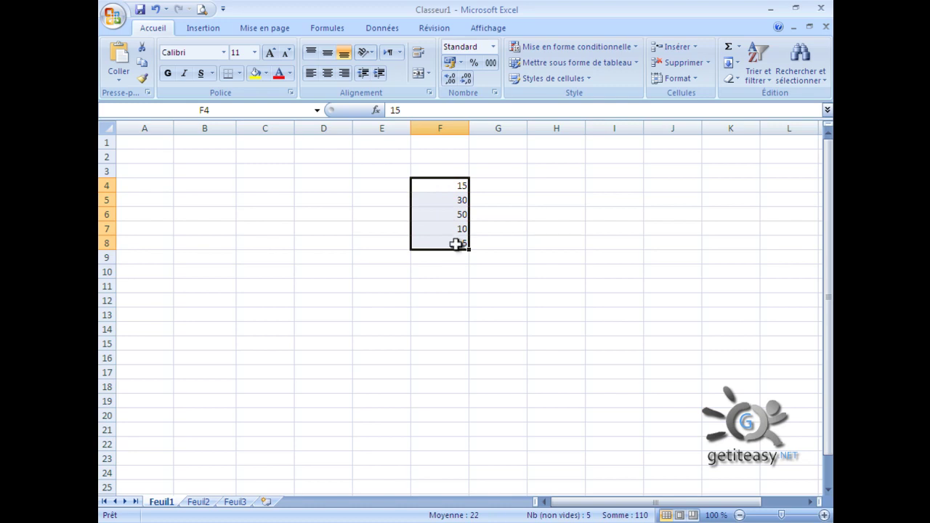
{"action": "double_click", "coordinate": [465, 213]}
{"action": "key", "text": "BackSpace"}
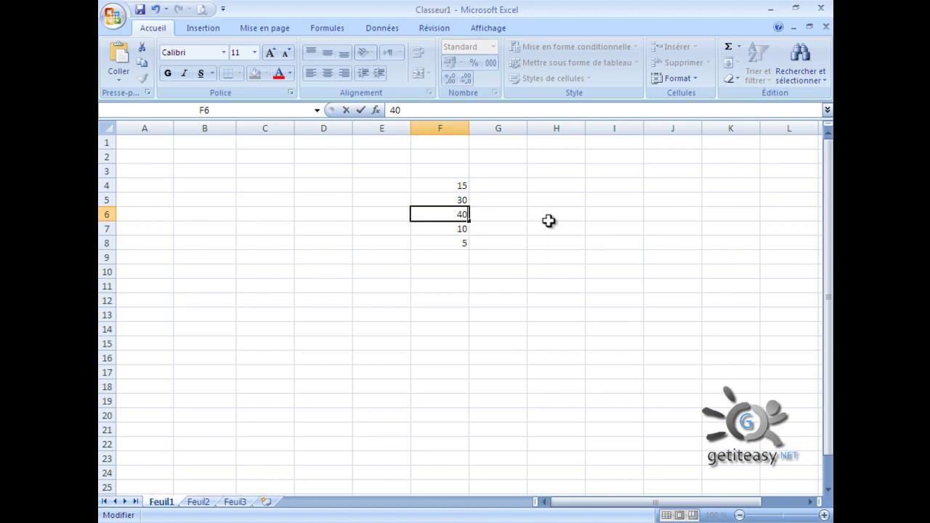
{"action": "left_click", "coordinate": [549, 221]}
{"action": "left_click_drag", "start_coordinate": [455, 183], "coordinate": [450, 246]}
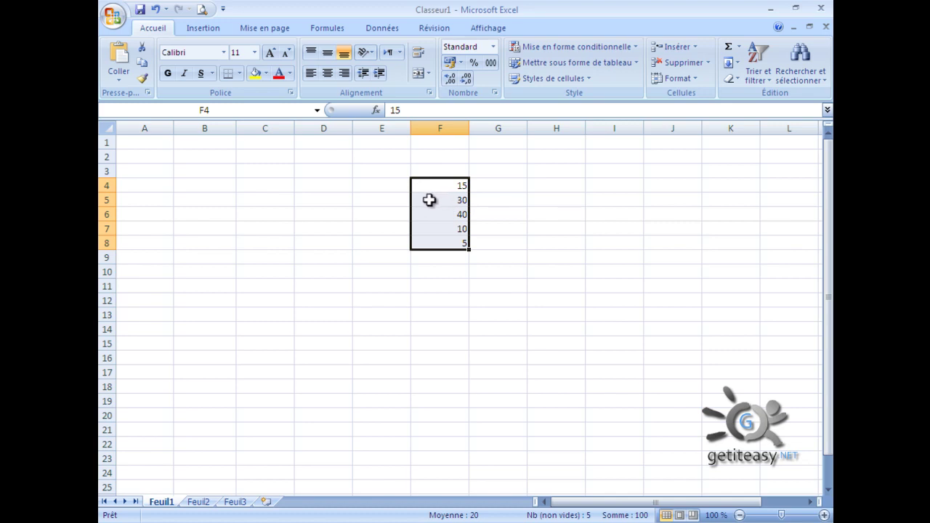
- Apply blue gradient data bars to F4:F8 via Mise en forme conditionnelle
{"action": "left_click_drag", "start_coordinate": [431, 186], "coordinate": [439, 240]}
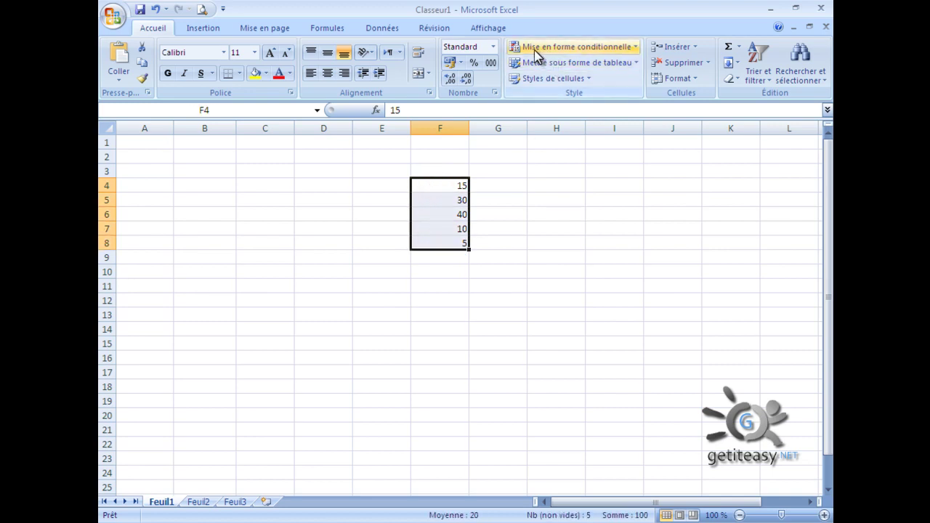
{"action": "left_click", "coordinate": [561, 51]}
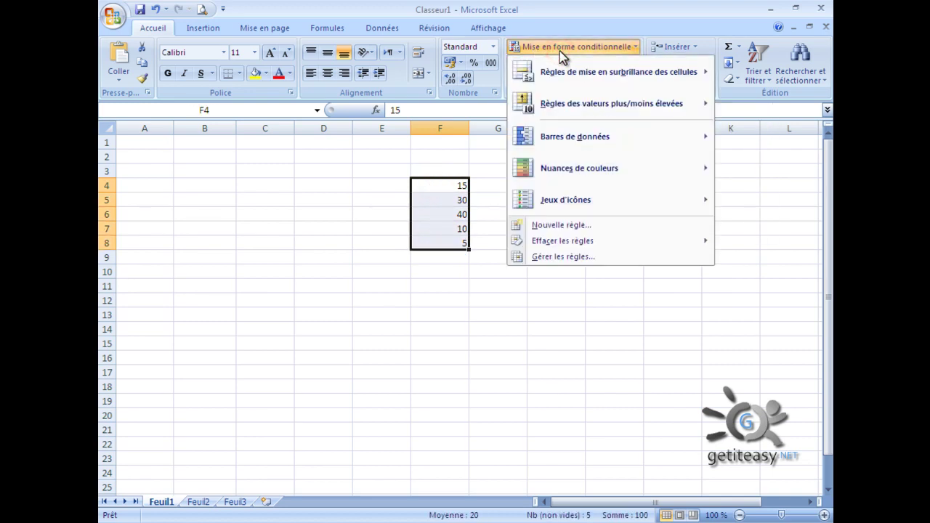
{"action": "mouse_move", "coordinate": [574, 136]}
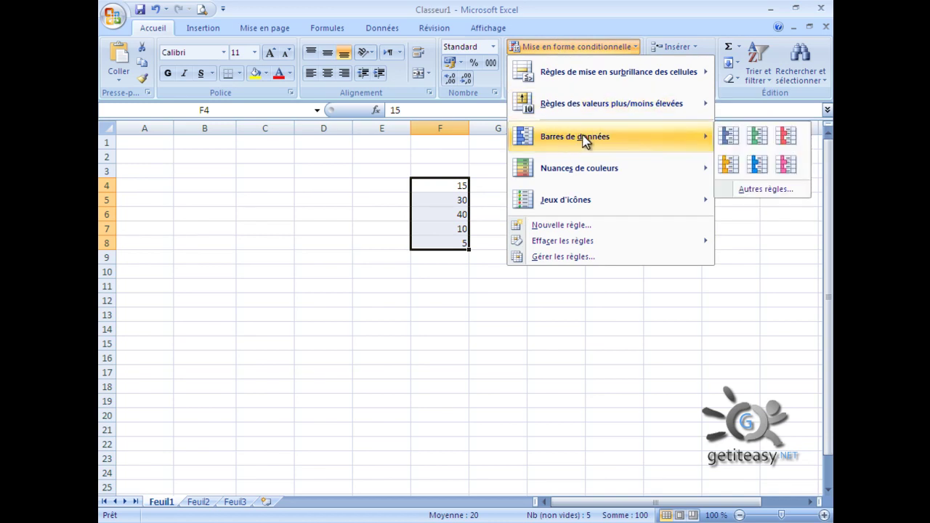
{"action": "left_click", "coordinate": [760, 166]}
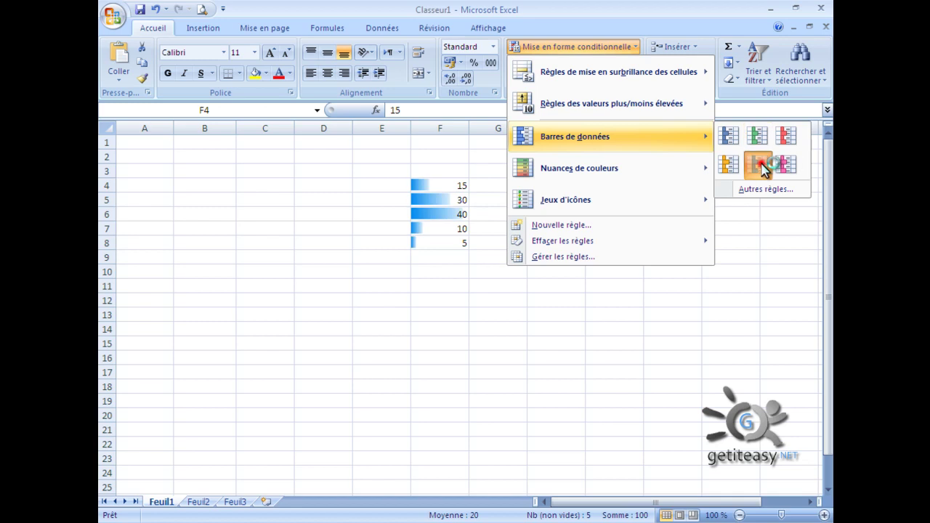
{"action": "left_click", "coordinate": [521, 242]}
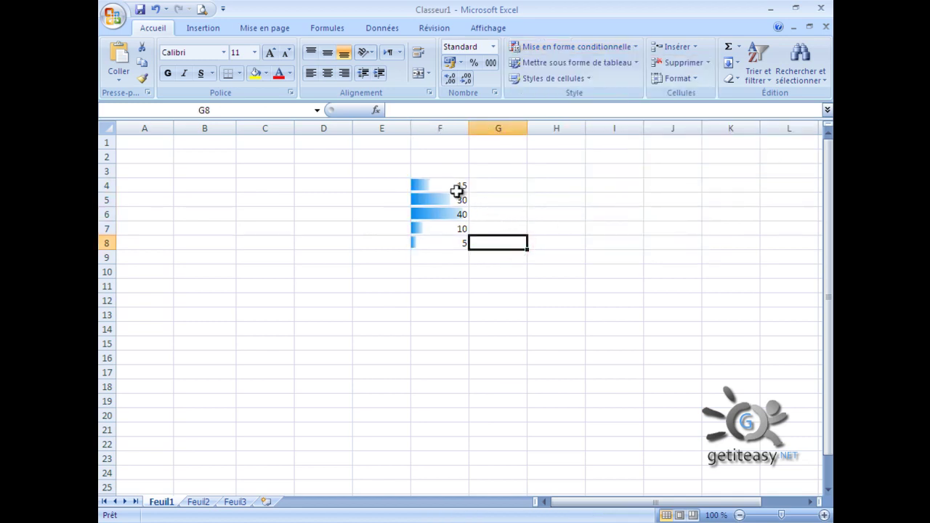
{"action": "left_click_drag", "start_coordinate": [457, 190], "coordinate": [438, 242]}
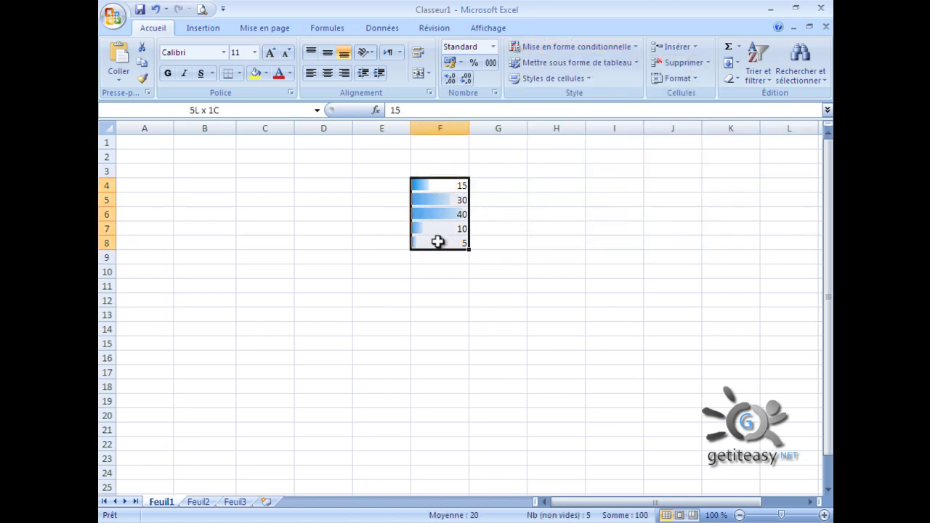
- Change the value in F6 from 40 to 540
{"action": "left_click", "coordinate": [496, 216]}
{"action": "left_click", "coordinate": [457, 188]}
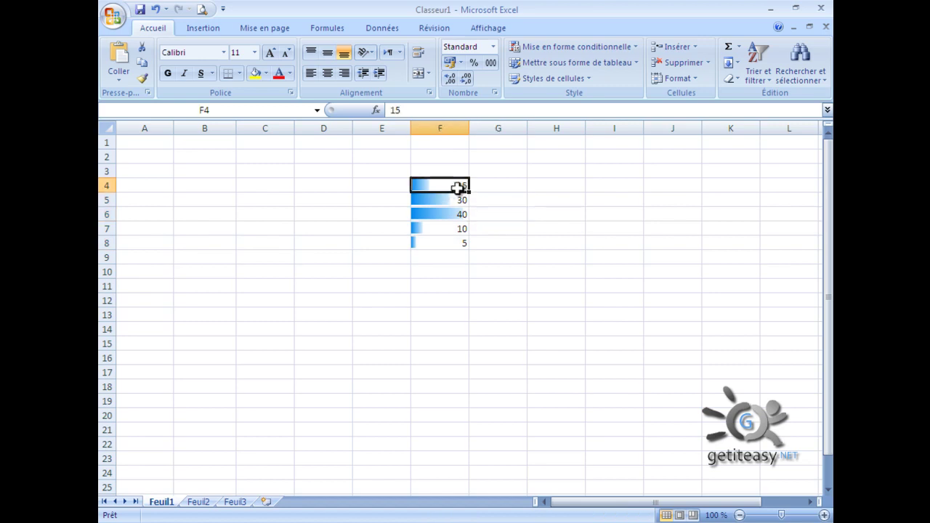
{"action": "left_click", "coordinate": [459, 213]}
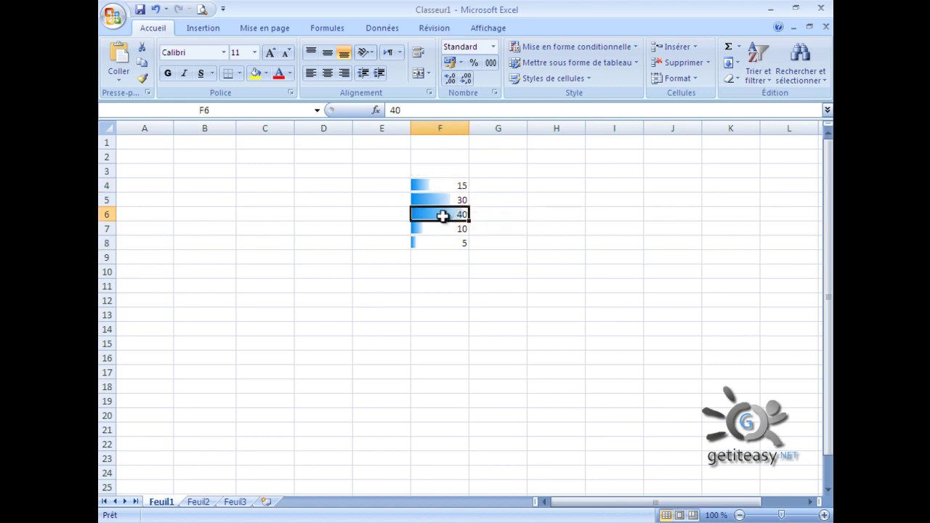
{"action": "double_click", "coordinate": [444, 215]}
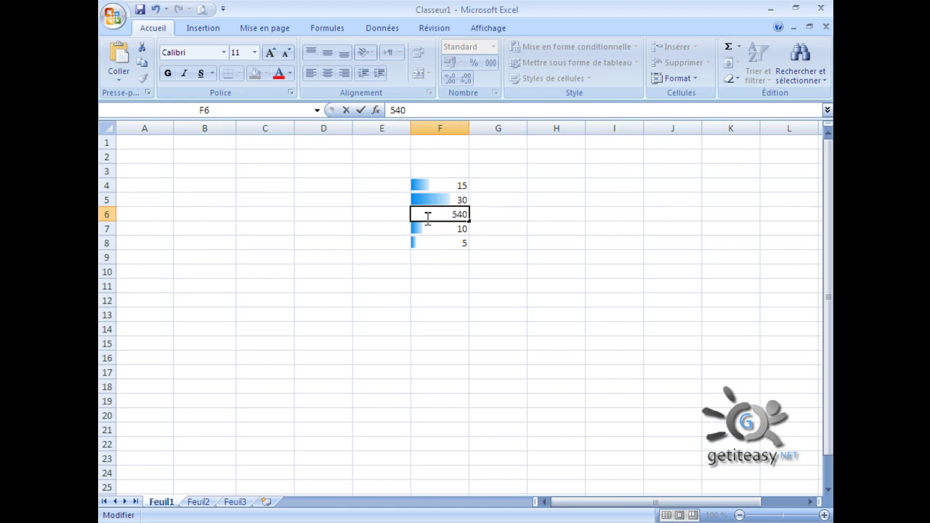
{"action": "left_click", "coordinate": [448, 169]}
{"action": "left_click", "coordinate": [451, 213]}
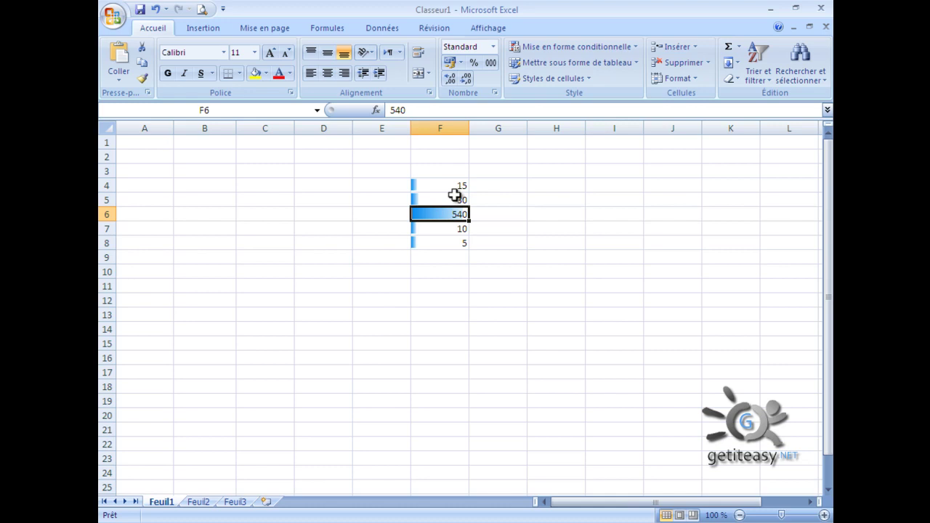
{"action": "left_click_drag", "start_coordinate": [453, 183], "coordinate": [437, 247]}
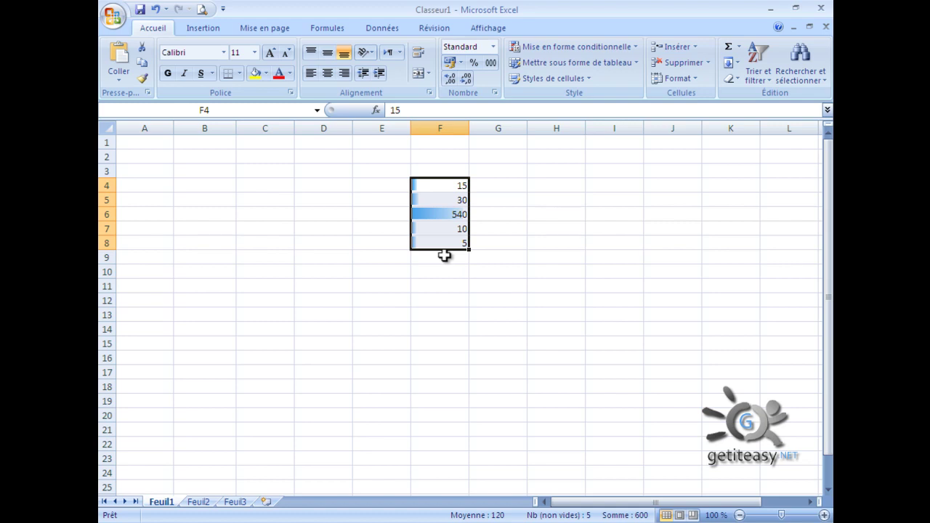
- Change F4 to 115 and F5 to 430
{"action": "left_click", "coordinate": [460, 228]}
{"action": "left_click", "coordinate": [454, 212]}
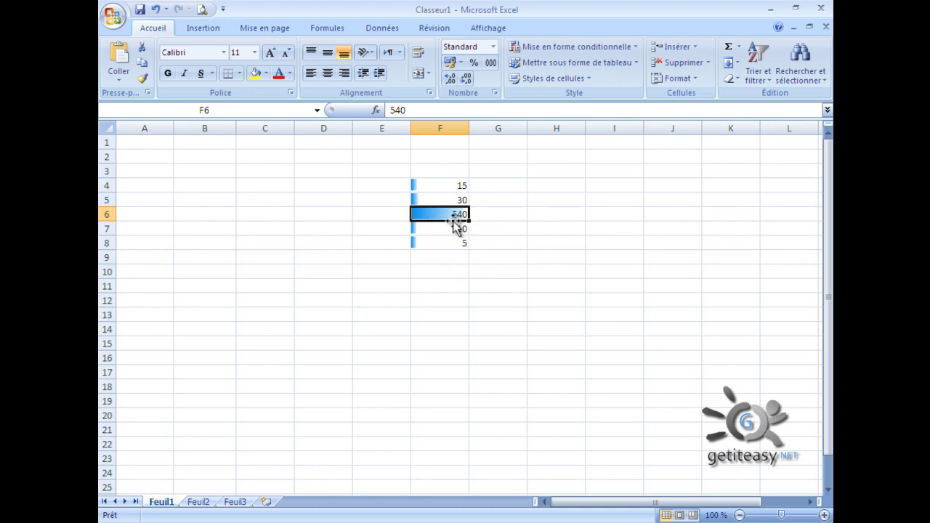
{"action": "double_click", "coordinate": [447, 186]}
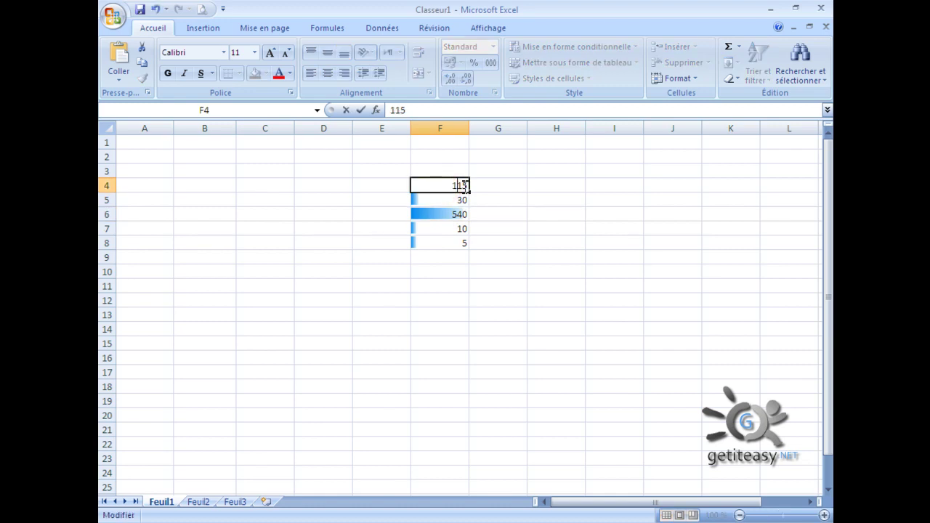
{"action": "left_click", "coordinate": [445, 197]}
{"action": "double_click", "coordinate": [444, 196]}
{"action": "left_click", "coordinate": [451, 186]}
{"action": "left_click", "coordinate": [459, 199]}
{"action": "double_click", "coordinate": [463, 200]}
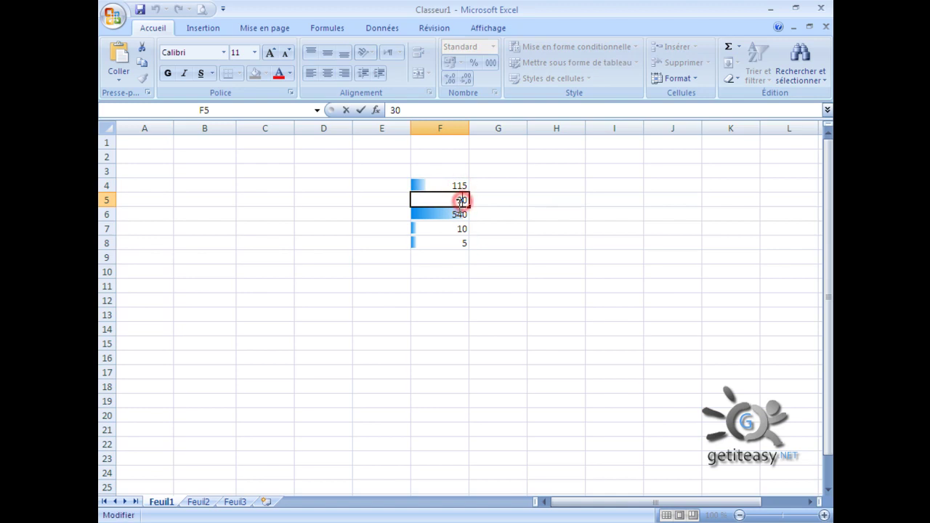
{"action": "left_click", "coordinate": [440, 228]}
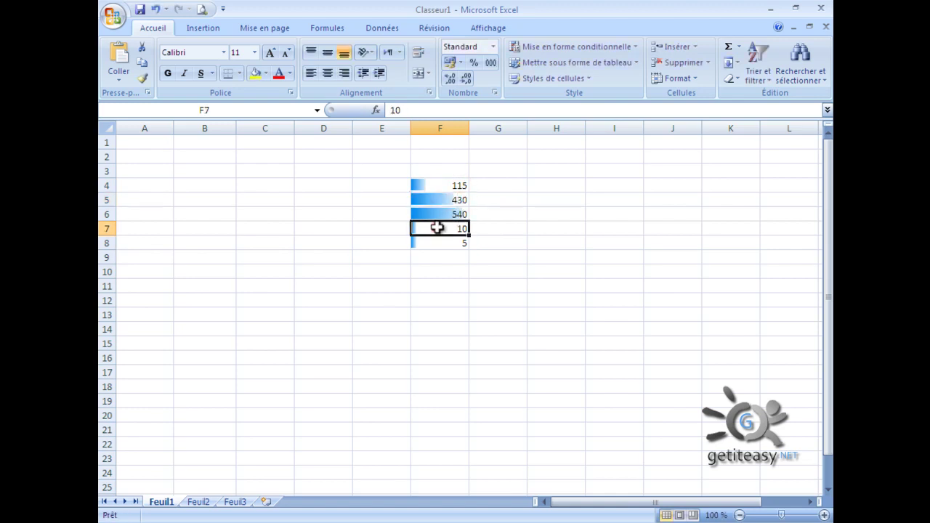
{"action": "left_click", "coordinate": [490, 229]}
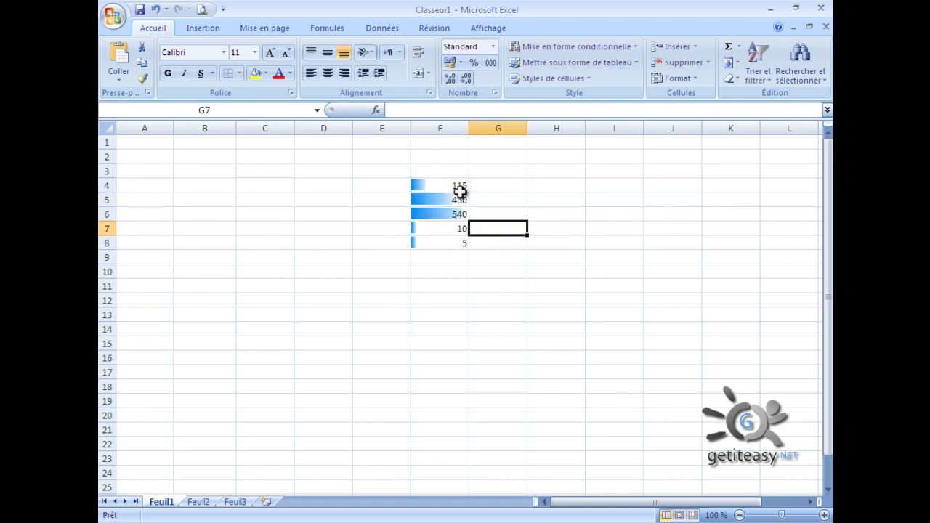
{"action": "left_click_drag", "start_coordinate": [456, 183], "coordinate": [458, 242]}
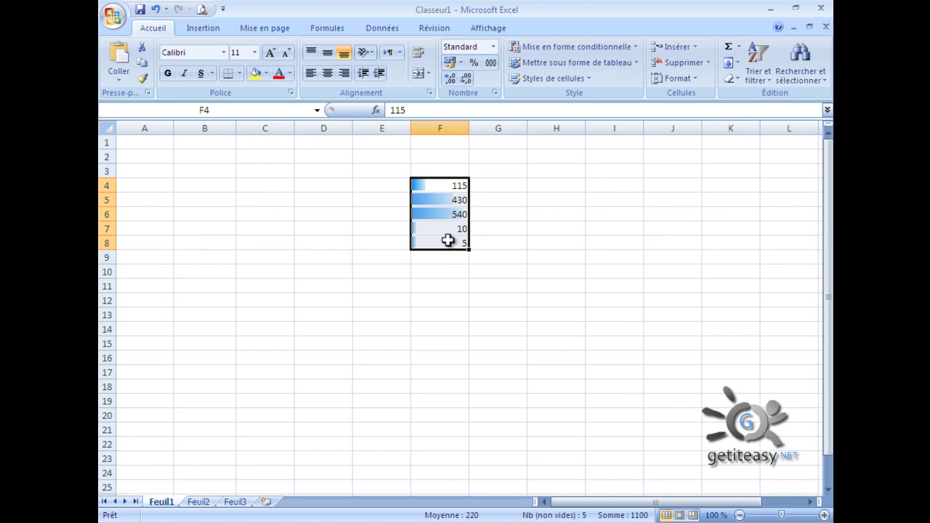
- Change F7 to 510 and F8 to 105, then deselect the column
{"action": "left_click", "coordinate": [445, 184]}
{"action": "left_click_drag", "start_coordinate": [460, 183], "coordinate": [445, 247]}
{"action": "left_click", "coordinate": [445, 227]}
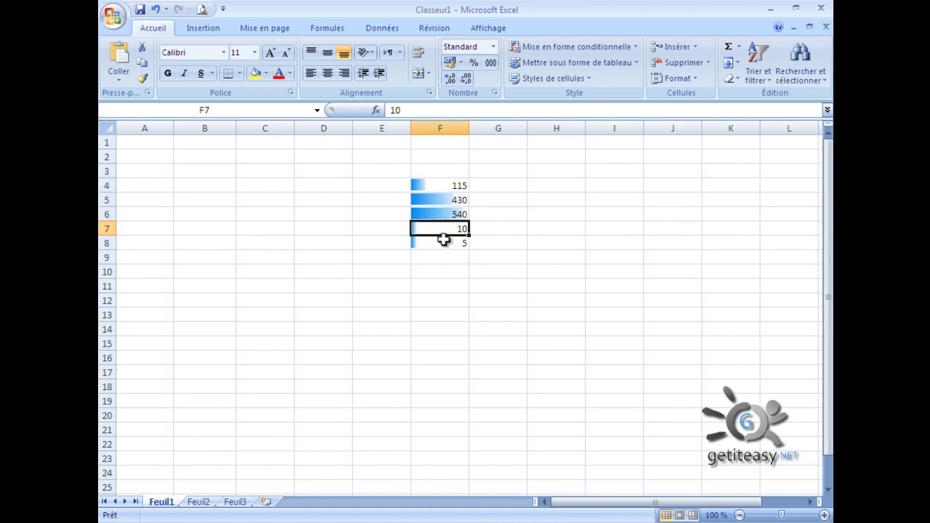
{"action": "double_click", "coordinate": [454, 228]}
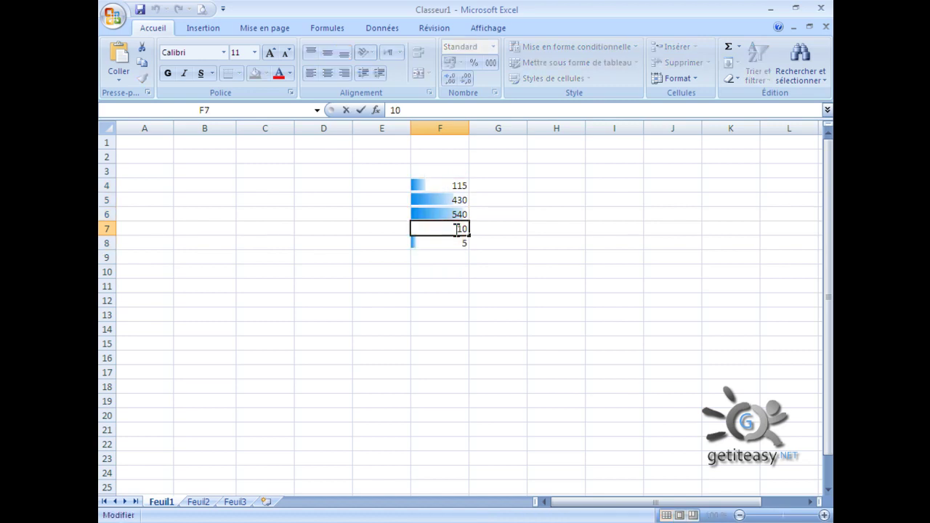
{"action": "type", "text": "5"}
{"action": "double_click", "coordinate": [446, 243]}
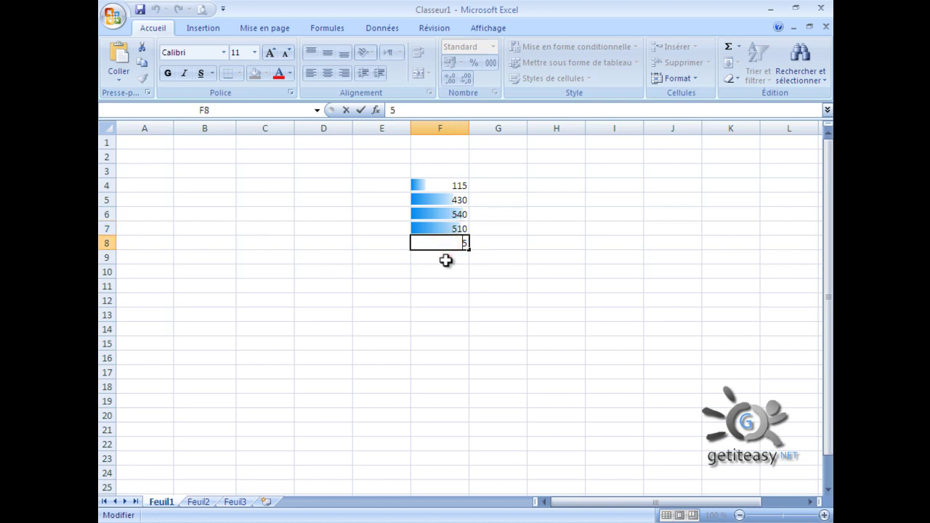
{"action": "type", "text": "10"}
{"action": "key", "text": "Return"}
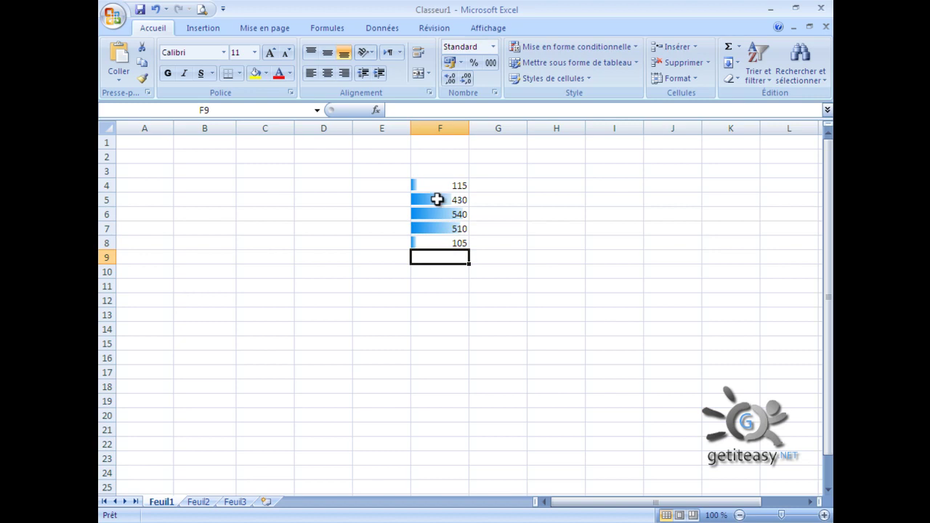
{"action": "left_click_drag", "start_coordinate": [443, 185], "coordinate": [448, 244]}
{"action": "left_click", "coordinate": [483, 228]}
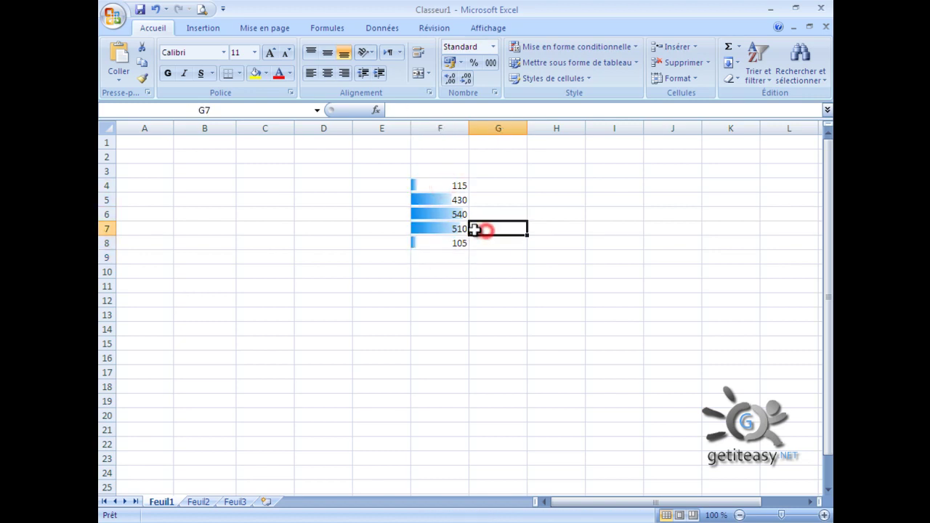
- Enter 154, 84 and 72 into cells D4 to D6
{"action": "left_click", "coordinate": [332, 186]}
{"action": "type", "text": "154"}
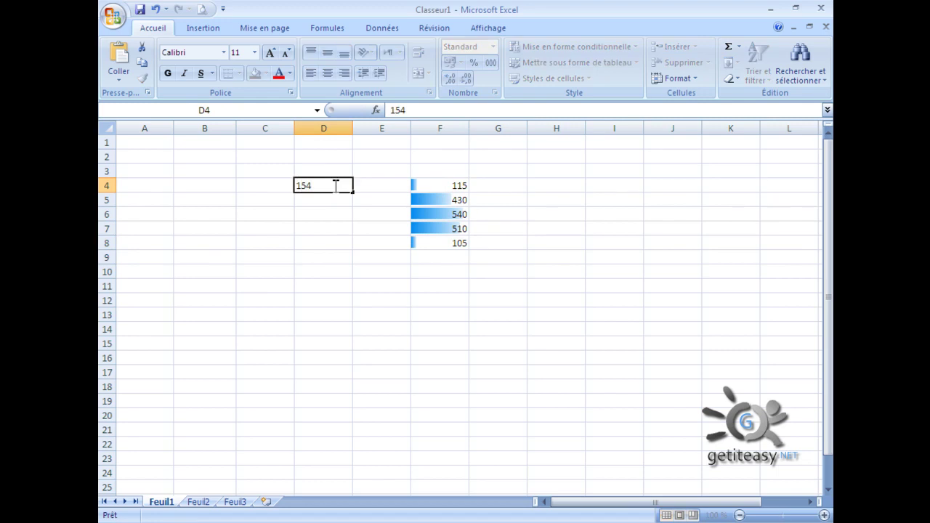
{"action": "key", "text": "Return"}
{"action": "type", "text": "84"}
{"action": "key", "text": "Return"}
{"action": "type", "text": "72"}
{"action": "key", "text": "Return"}
{"action": "type", "text": "55"}
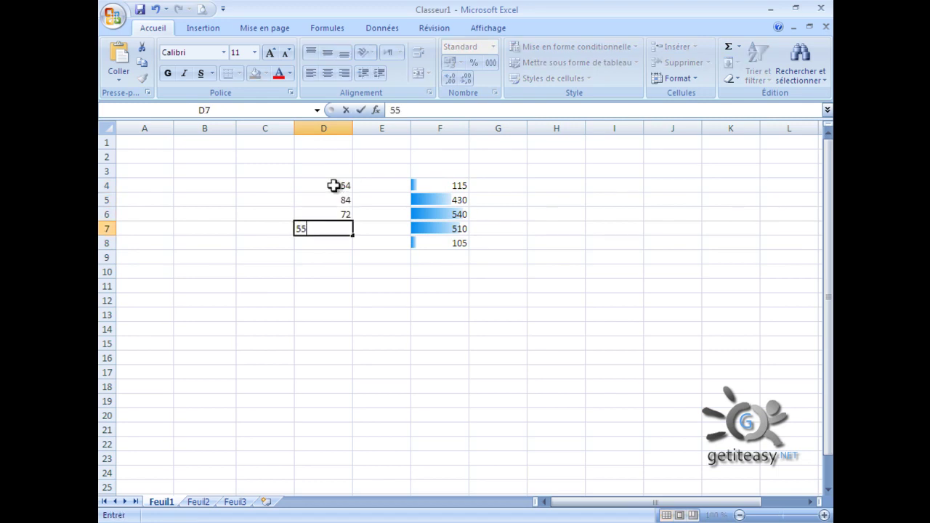
{"action": "type", "text": "5"}
- Enter 555, 84 and 295 into D7:D9, select D4:D9 and open Mise en forme conditionnelle
{"action": "key", "text": "Return"}
{"action": "type", "text": "84"}
{"action": "key", "text": "Return"}
{"action": "type", "text": "2"}
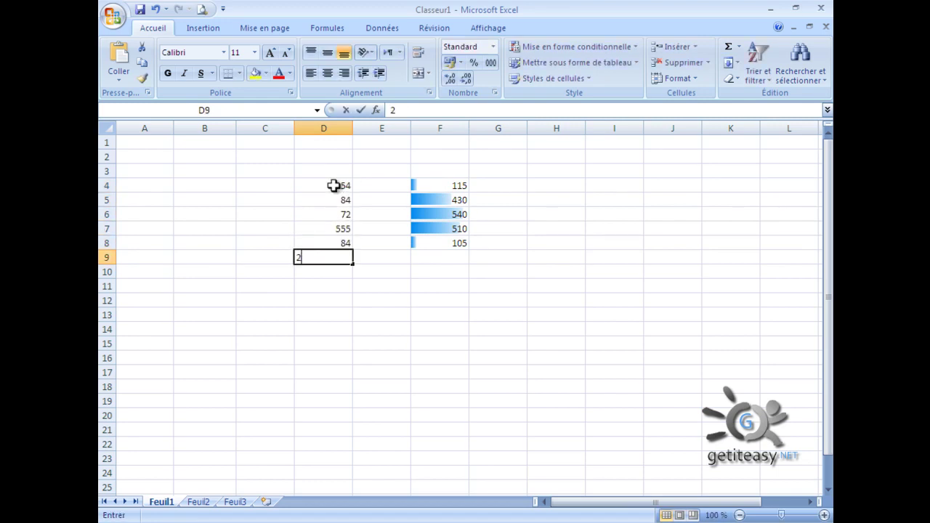
{"action": "key", "text": "Return"}
{"action": "left_click_drag", "start_coordinate": [333, 185], "coordinate": [332, 259]}
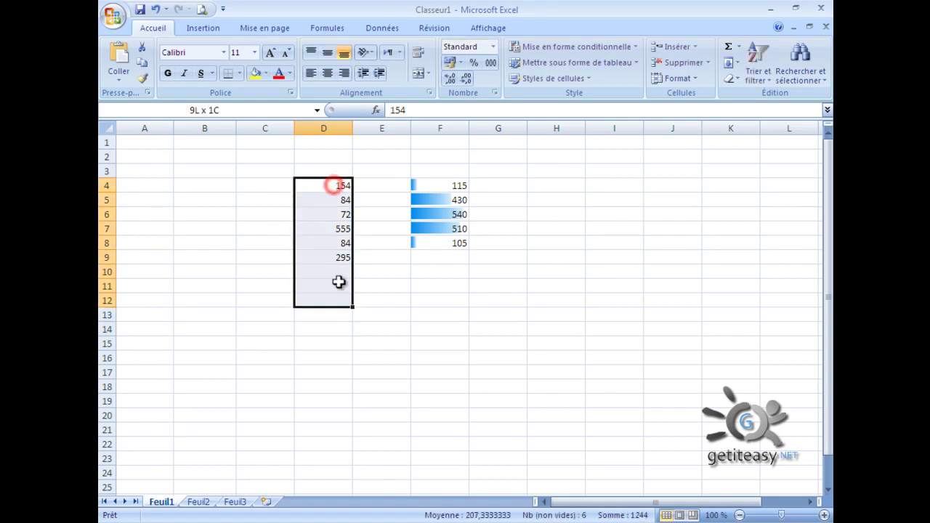
{"action": "left_click", "coordinate": [544, 47]}
{"action": "mouse_move", "coordinate": [575, 137]}
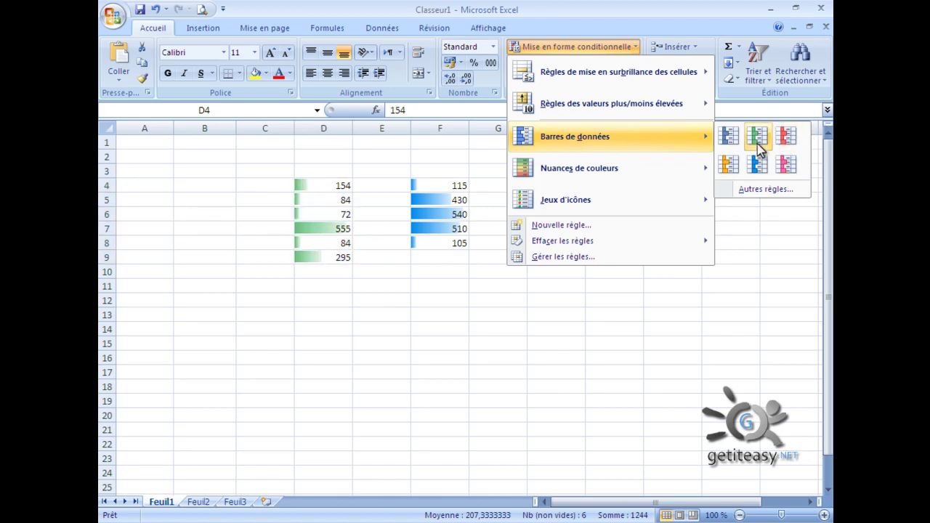
- Create a new data bar rule for D4:D9 with a light orange bar colour
{"action": "left_click", "coordinate": [770, 192]}
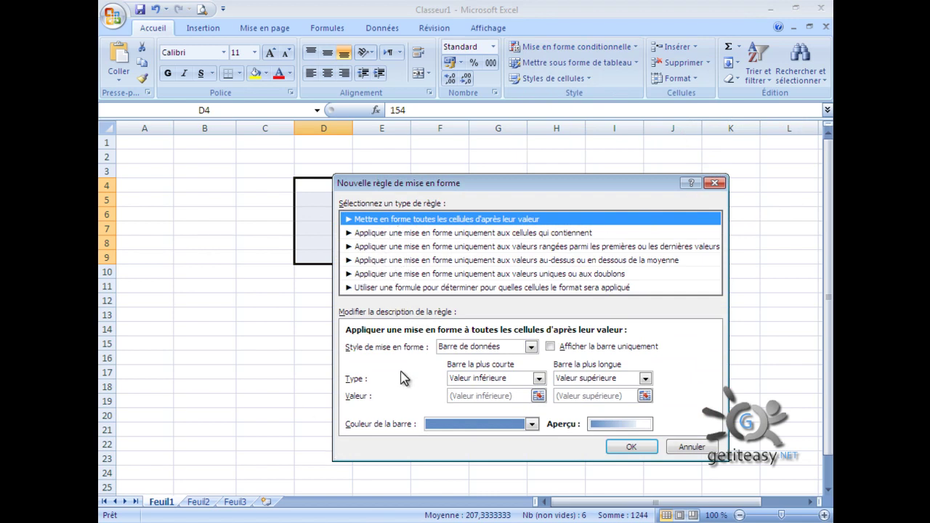
{"action": "left_click", "coordinate": [533, 424]}
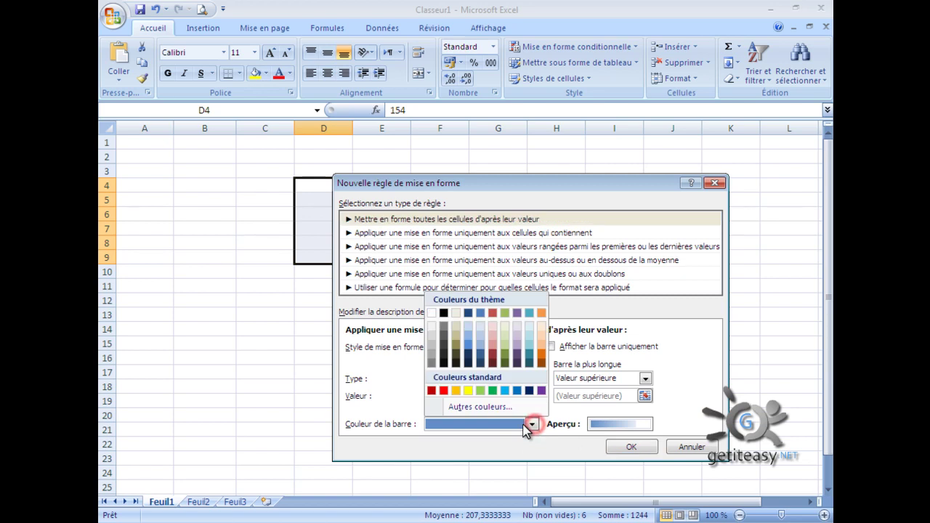
{"action": "left_click", "coordinate": [541, 346]}
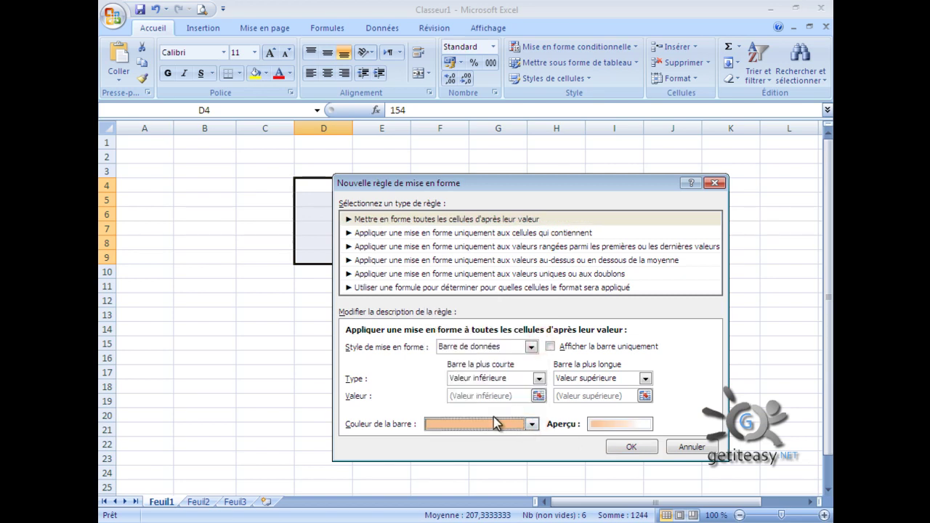
{"action": "left_click", "coordinate": [627, 447]}
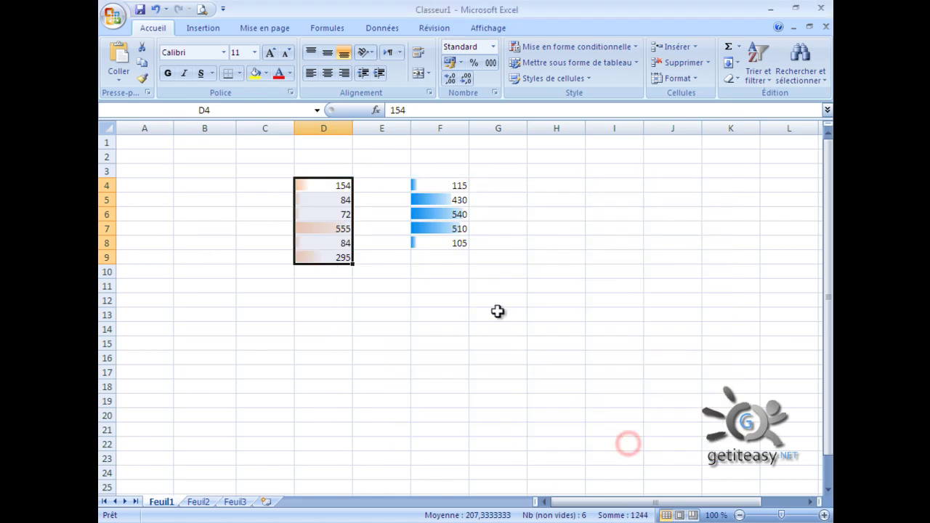
{"action": "left_click", "coordinate": [499, 311]}
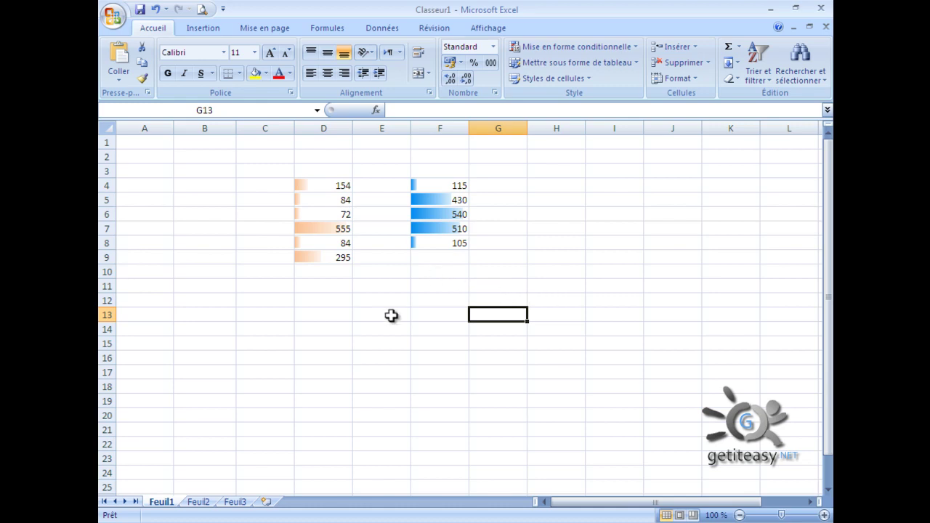
{"action": "double_click", "coordinate": [336, 228]}
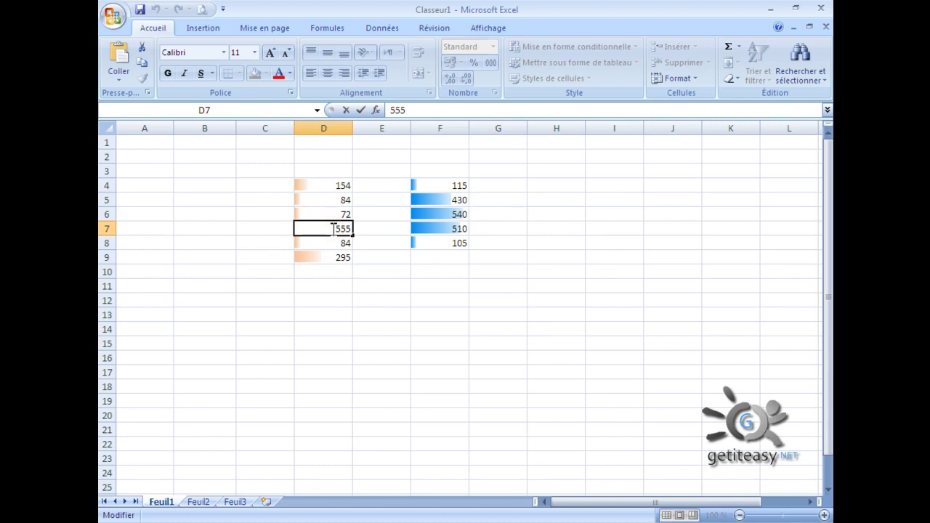
{"action": "left_click_drag", "start_coordinate": [340, 232], "coordinate": [338, 258]}
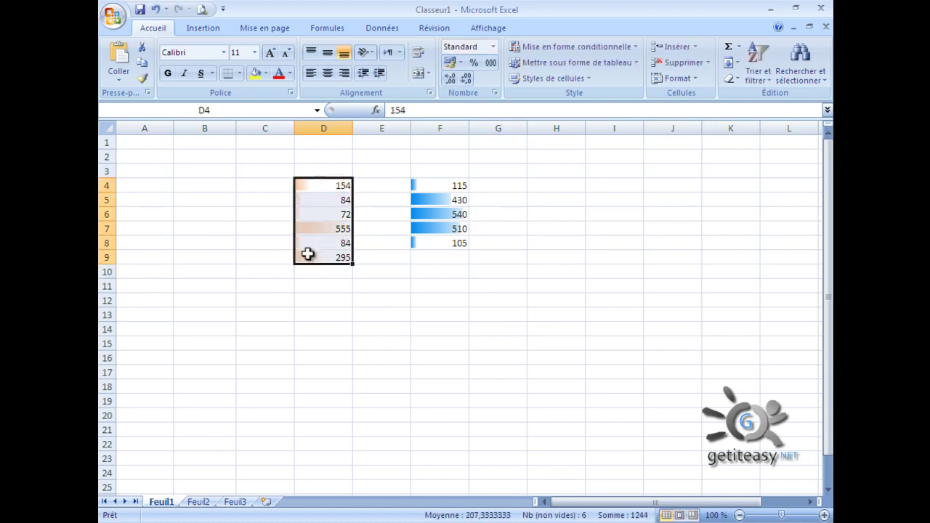
{"action": "left_click", "coordinate": [321, 211]}
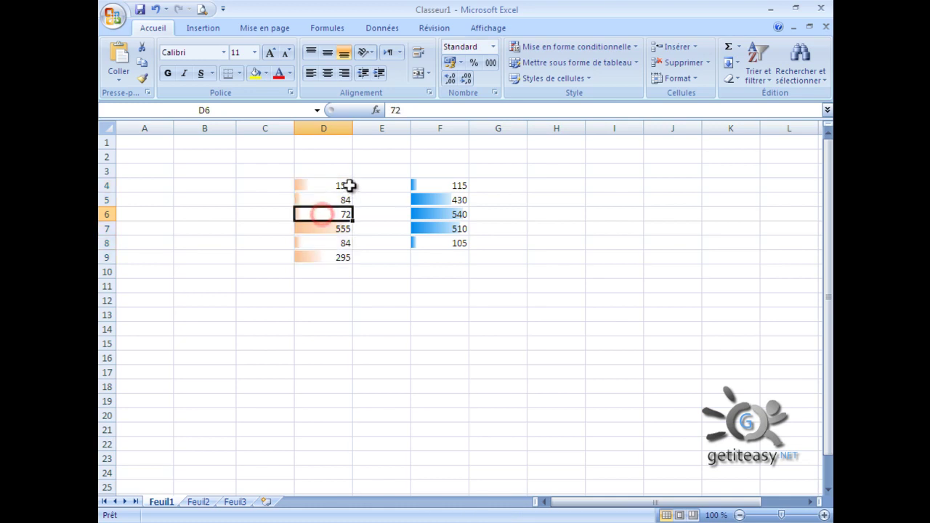
{"action": "double_click", "coordinate": [347, 186]}
{"action": "double_click", "coordinate": [348, 185]}
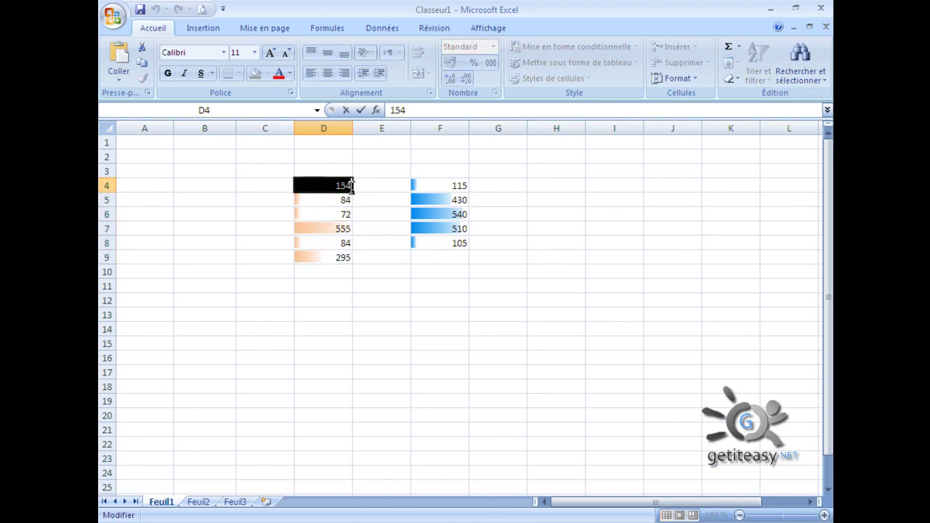
{"action": "left_click", "coordinate": [340, 215]}
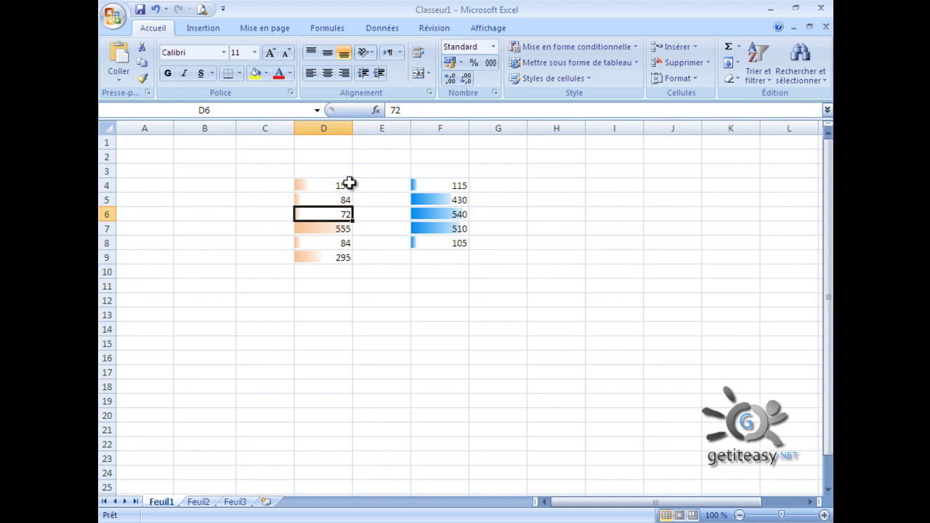
{"action": "left_click", "coordinate": [350, 184]}
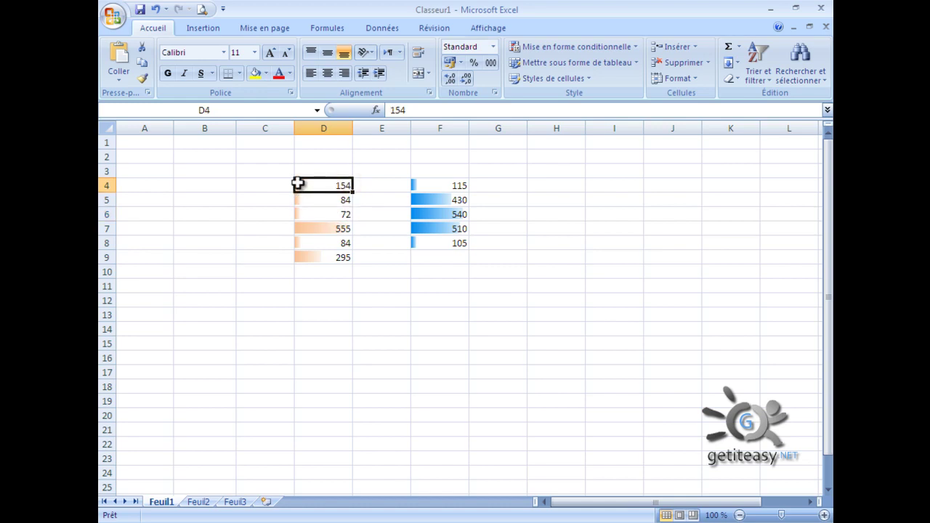
- Widen column D to about 40 (286 pixels) so the orange bars lengthen
{"action": "left_click_drag", "start_coordinate": [352, 129], "coordinate": [513, 136]}
{"action": "left_click", "coordinate": [550, 212]}
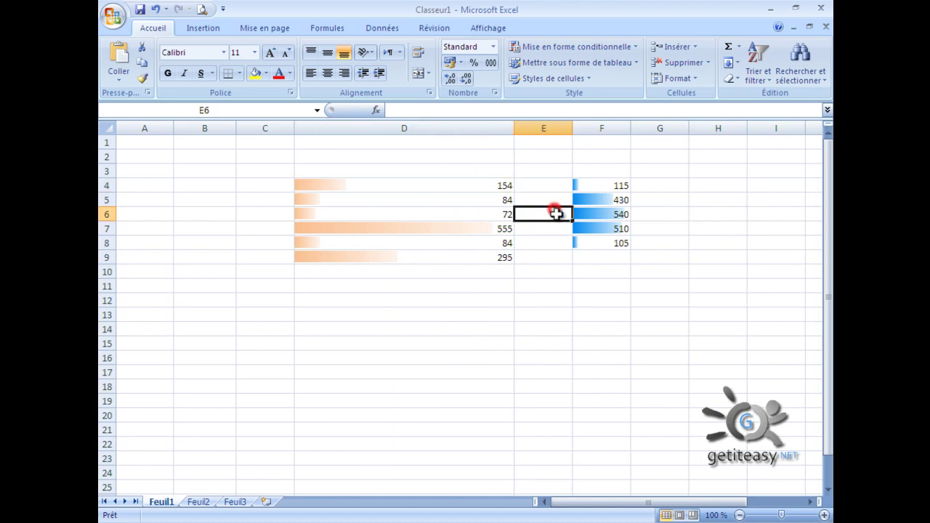
{"action": "left_click", "coordinate": [557, 286]}
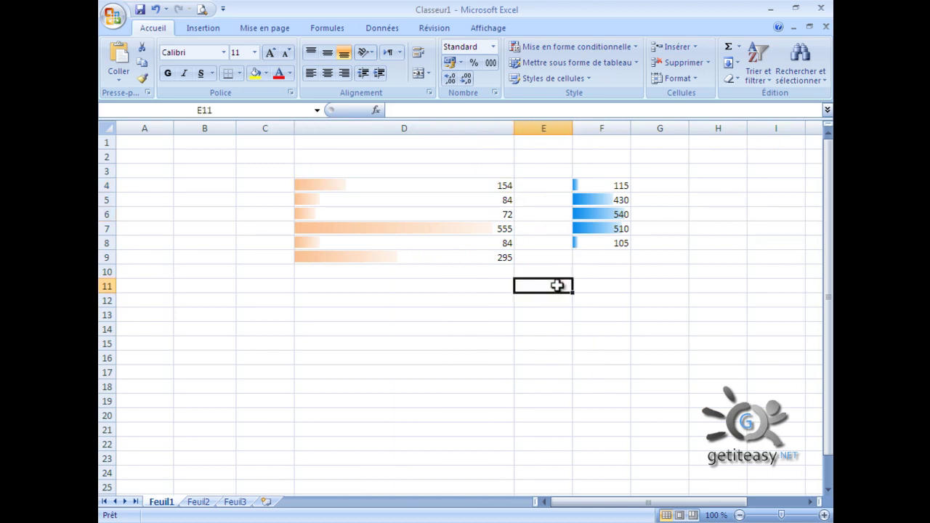